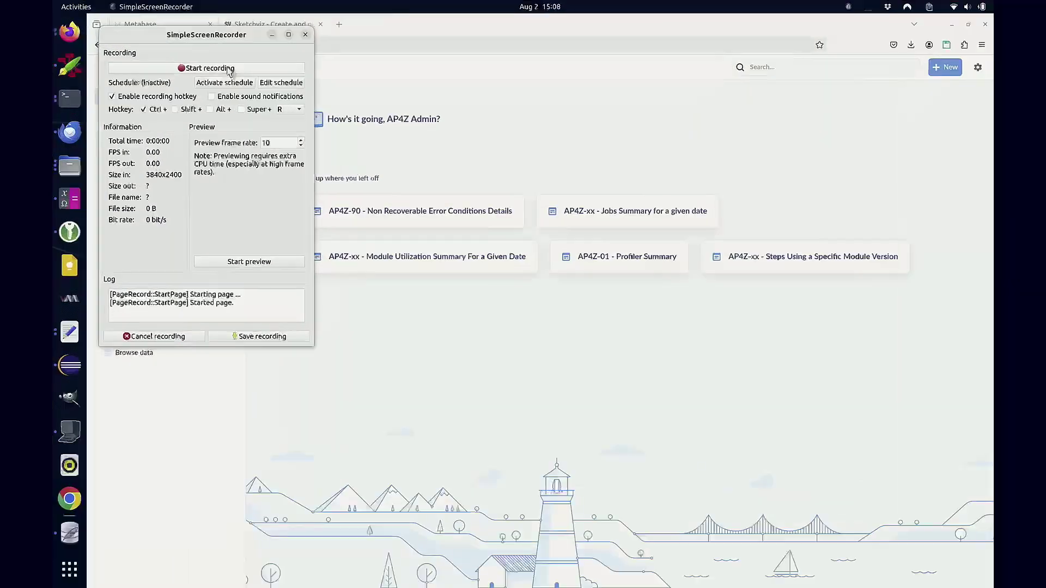
# Start the screen recording, minimize the recorder, and open the AP4Z-00 Language Dashboard.
pyautogui.click(474, 81)
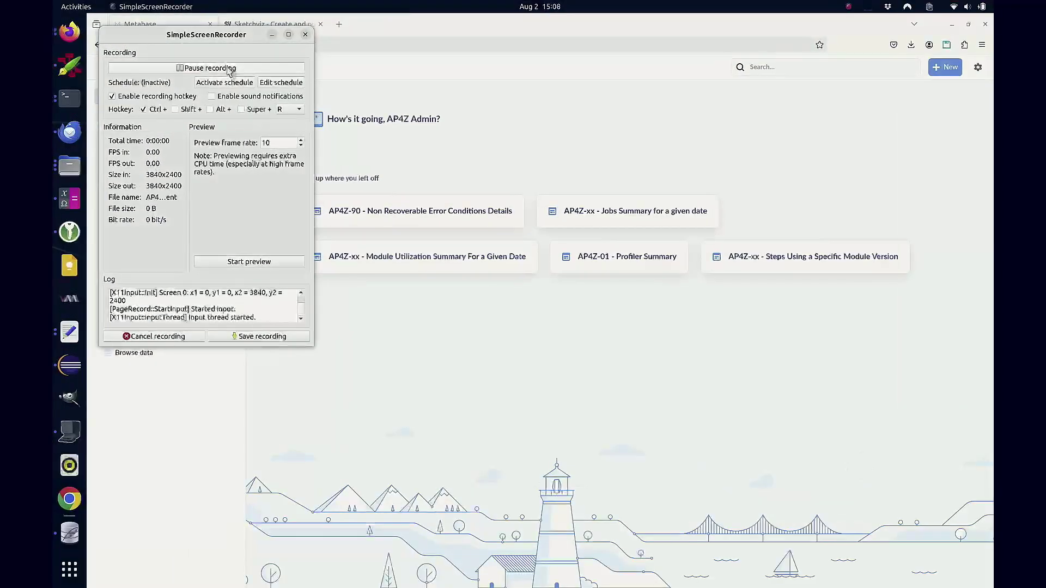
pyautogui.click(271, 34)
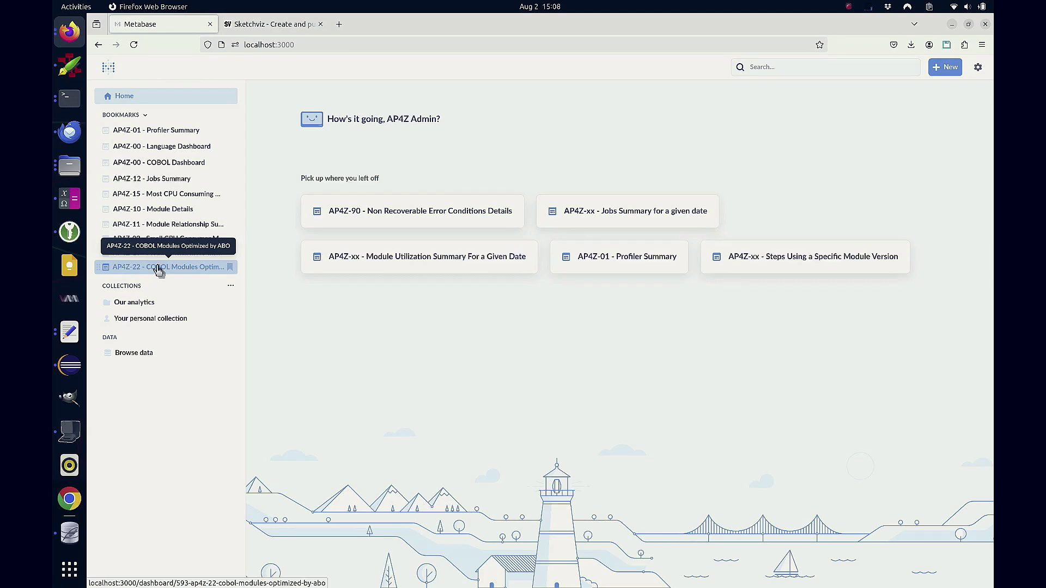
pyautogui.click(181, 152)
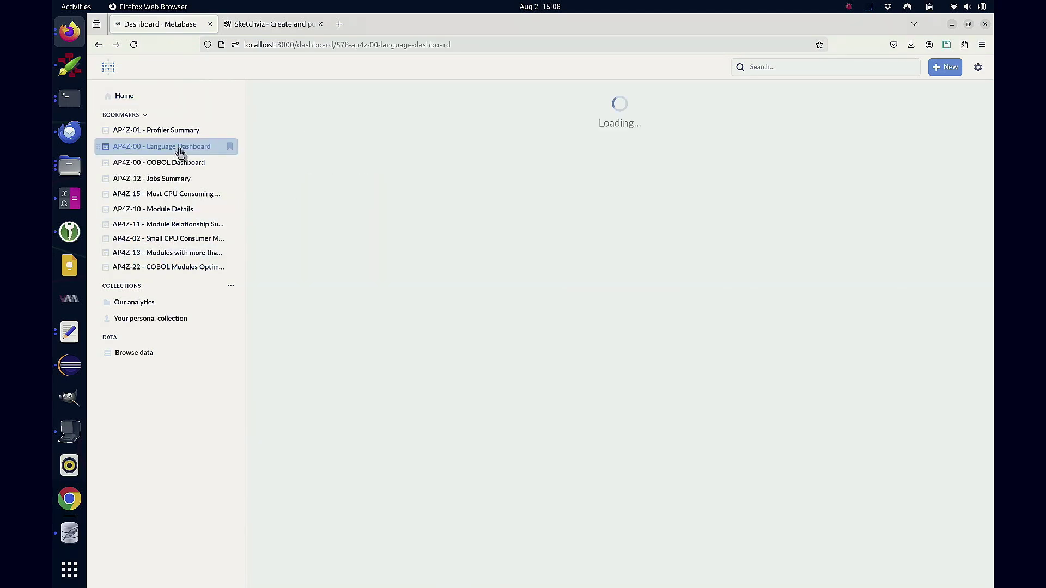
# Read the language donuts (5,704 modules, 6,958,225 CPU), then open the COBOL Dashboard.
pyautogui.click(108, 69)
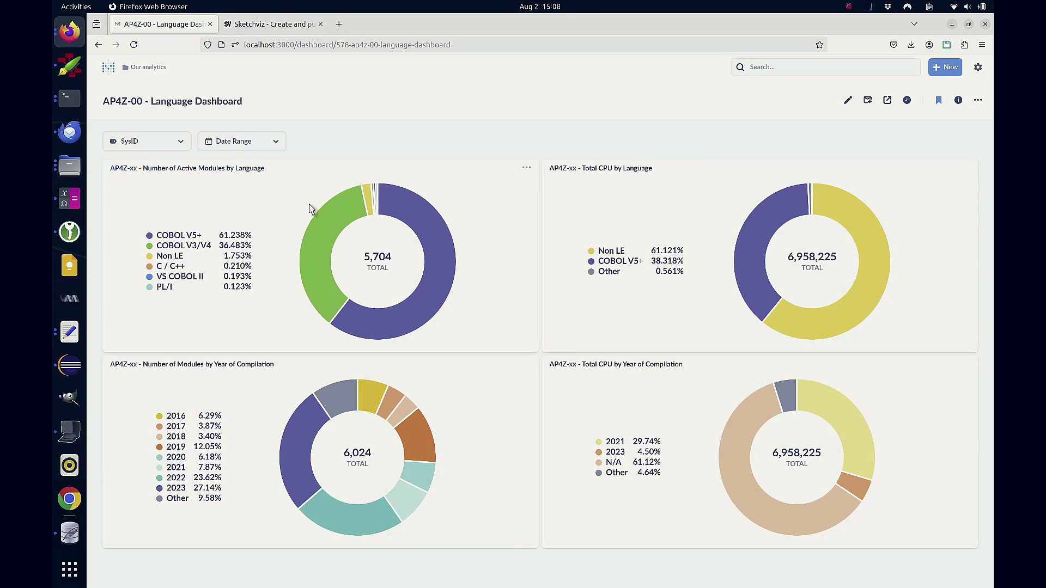
pyautogui.moveTo(327, 225)
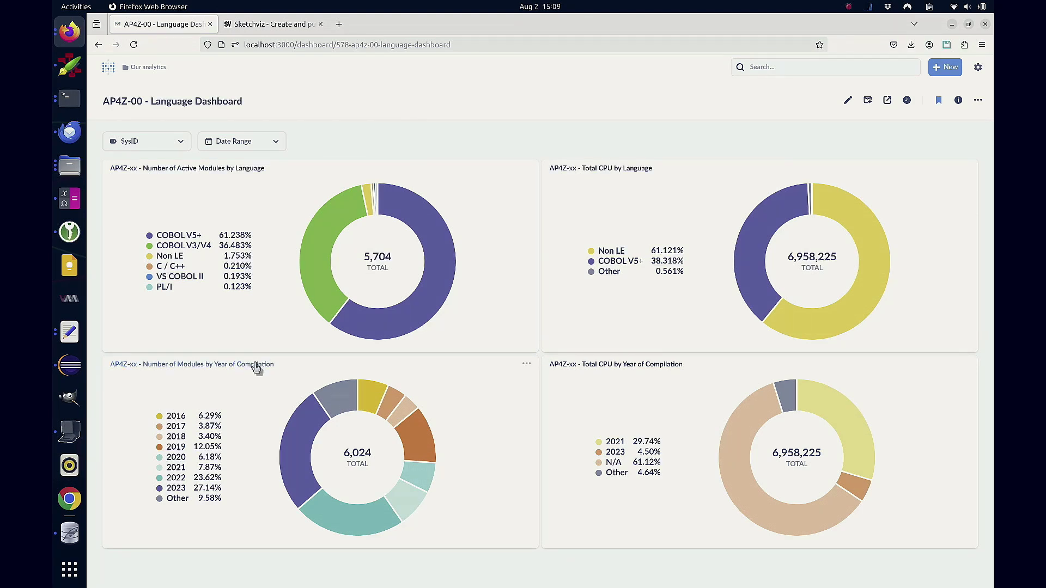
pyautogui.moveTo(335, 395)
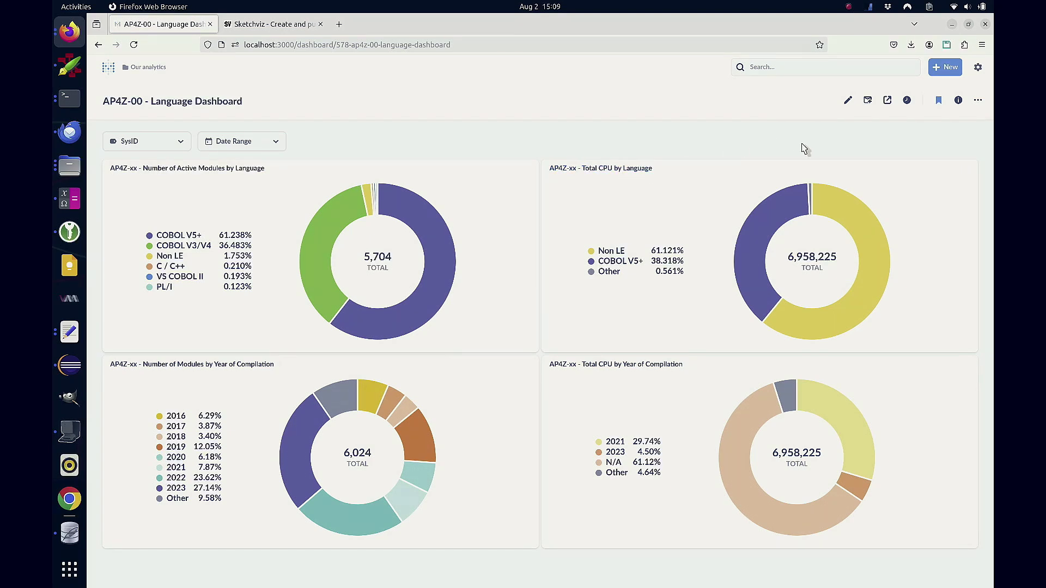
pyautogui.moveTo(843, 205)
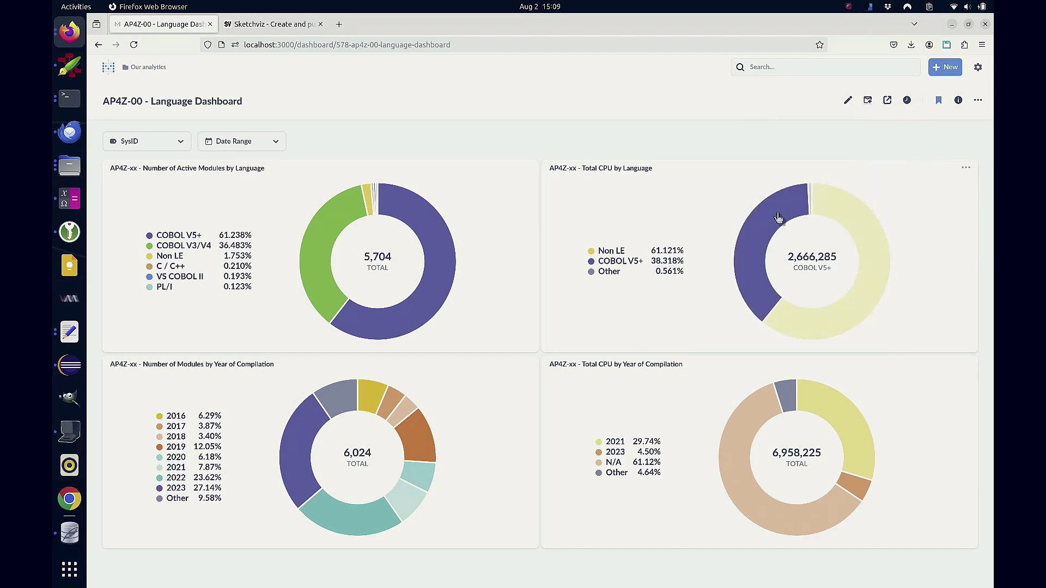
pyautogui.moveTo(766, 220)
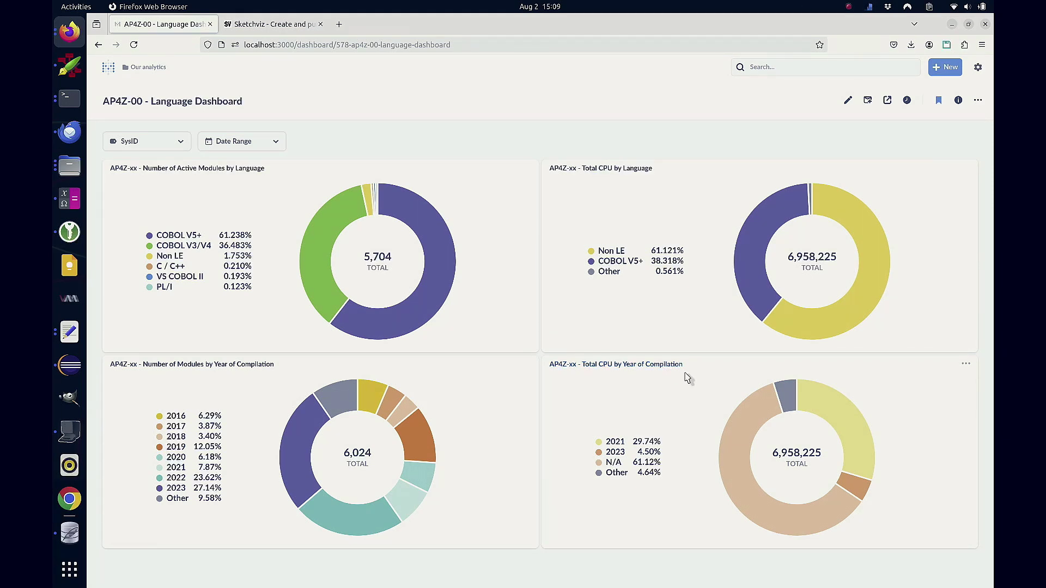
pyautogui.moveTo(743, 424)
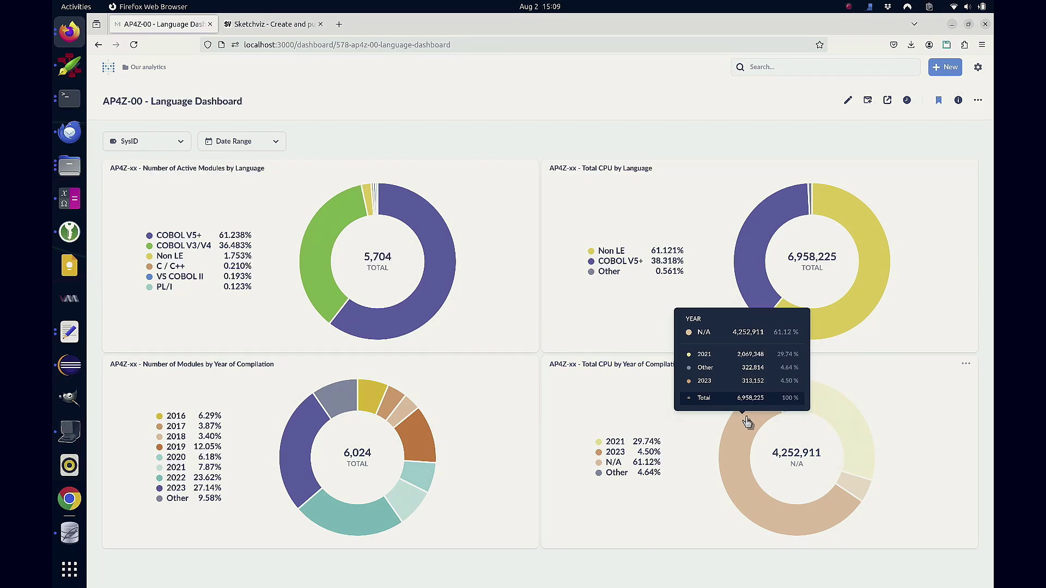
pyautogui.moveTo(815, 411)
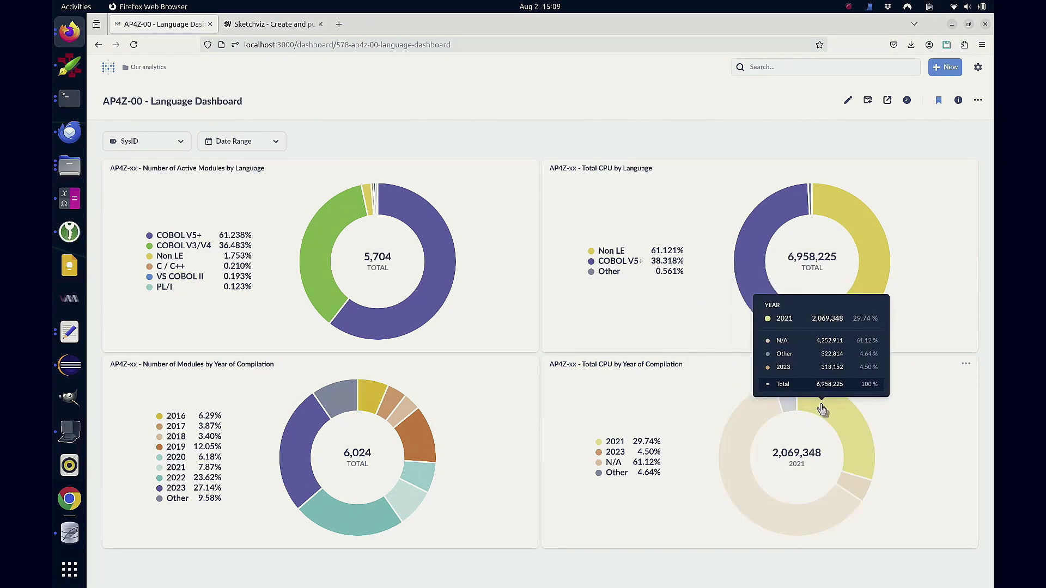
pyautogui.moveTo(849, 482)
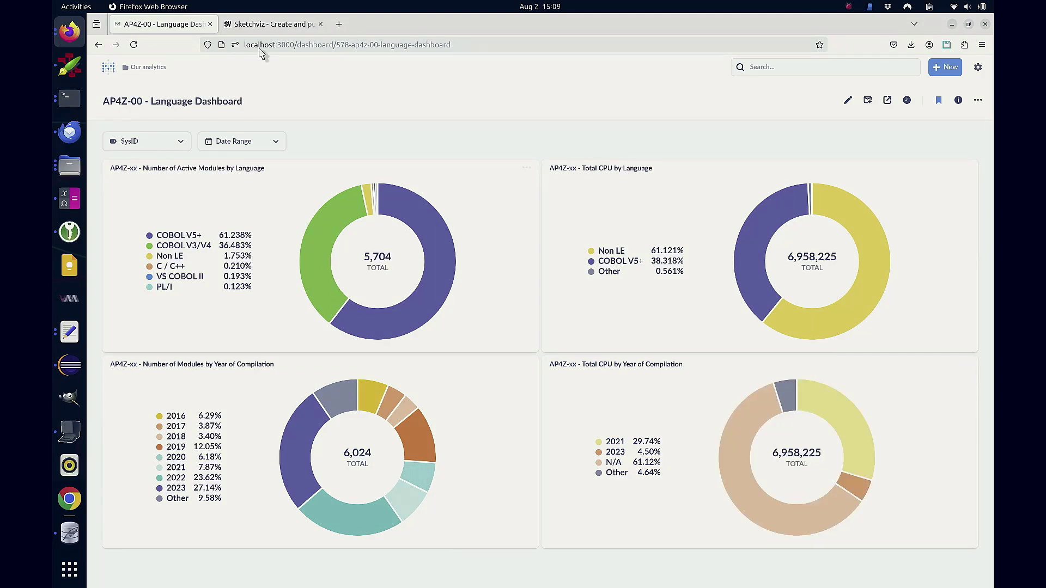
pyautogui.click(108, 68)
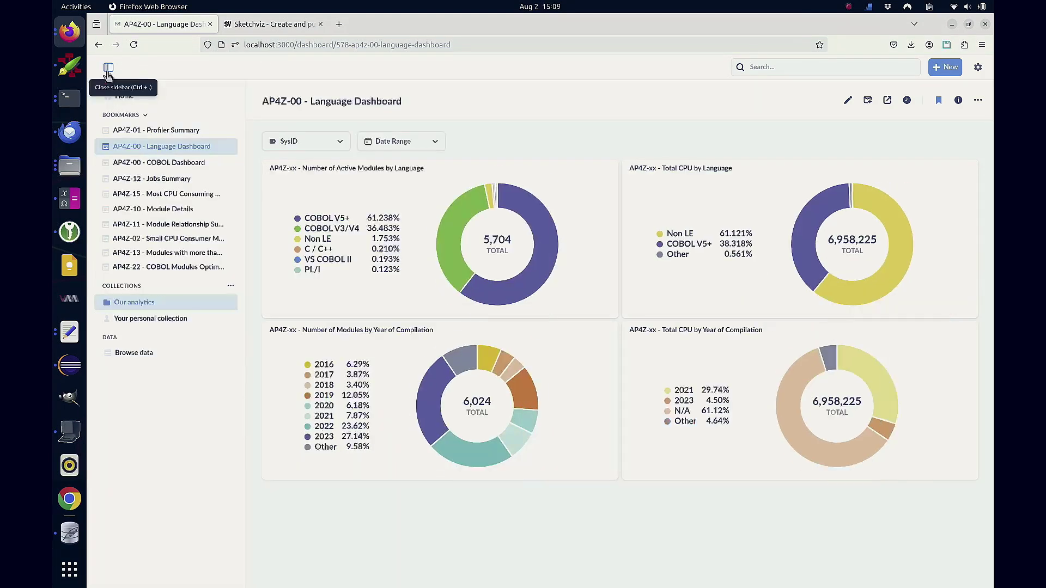
pyautogui.click(157, 164)
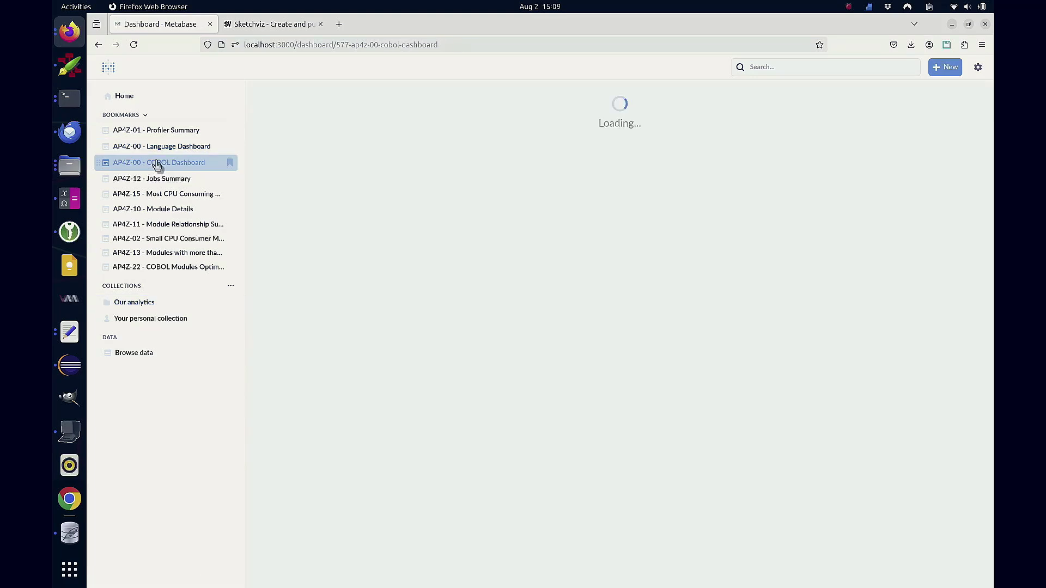
# Review the COBOL donut charts and drill into compiler version 06.01.00.
pyautogui.click(109, 70)
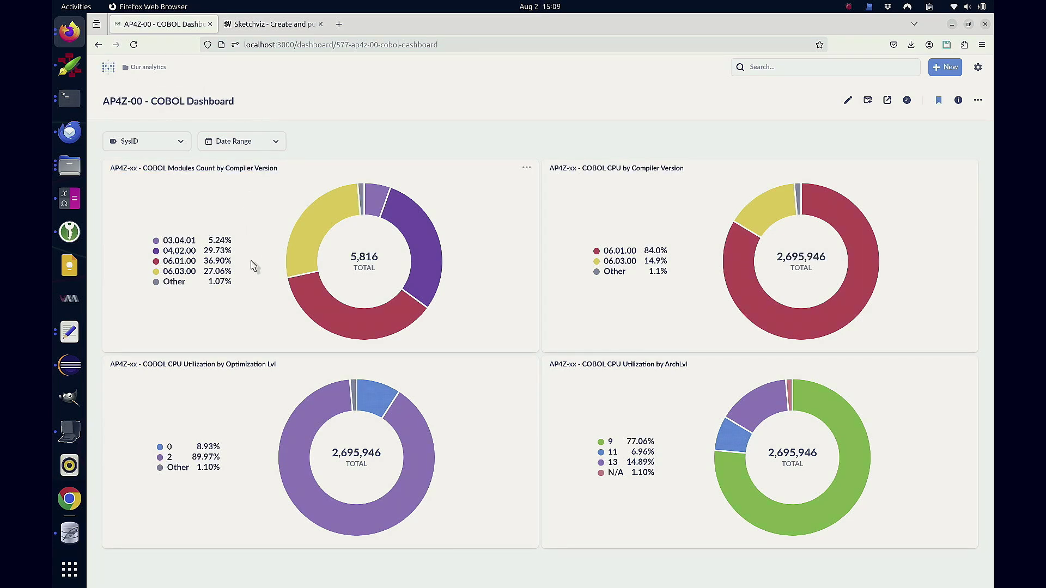
pyautogui.moveTo(311, 304)
pyautogui.moveTo(375, 200)
pyautogui.moveTo(843, 422)
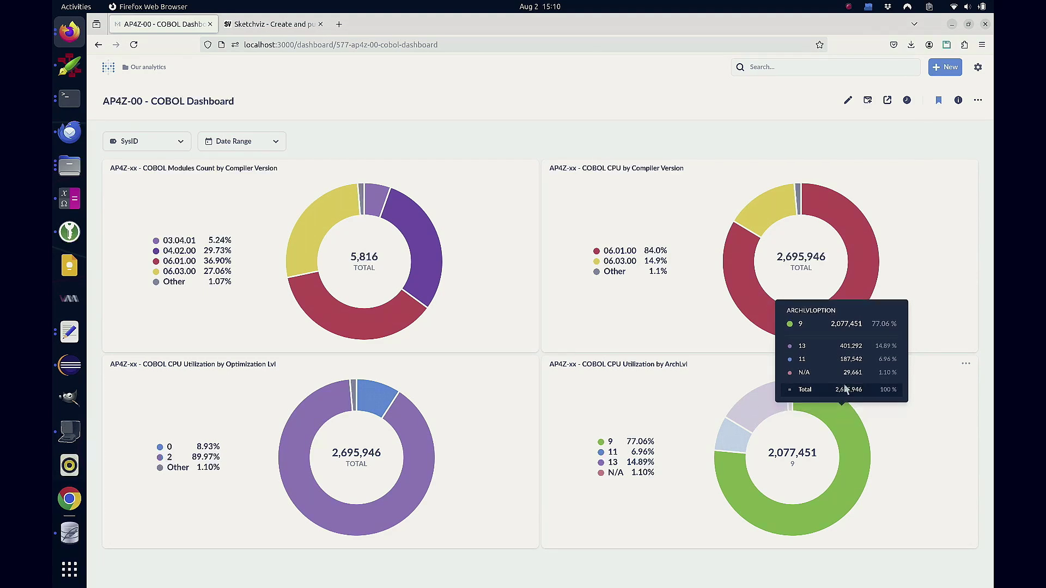
pyautogui.moveTo(861, 249)
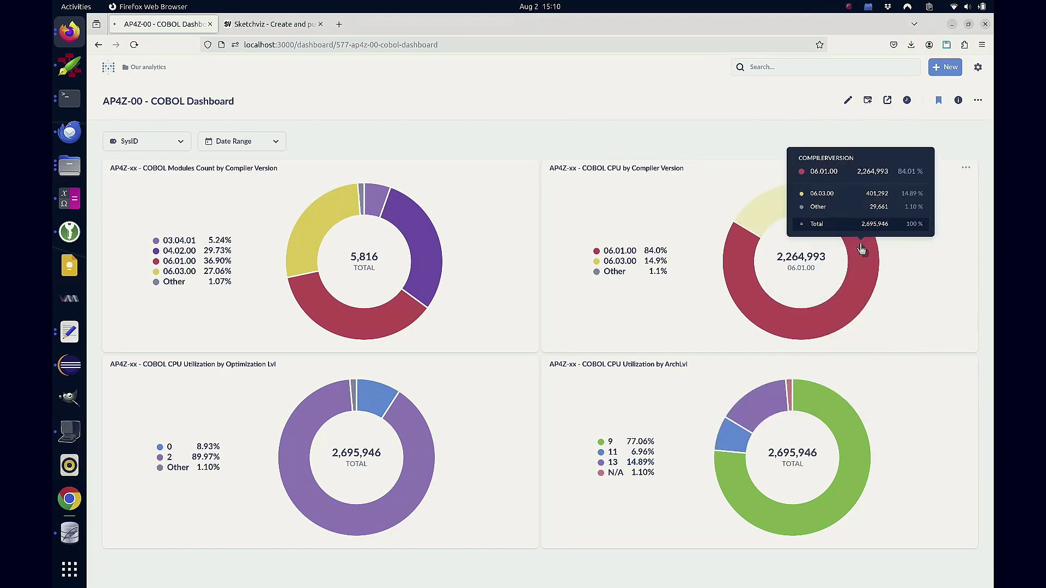
pyautogui.click(862, 249)
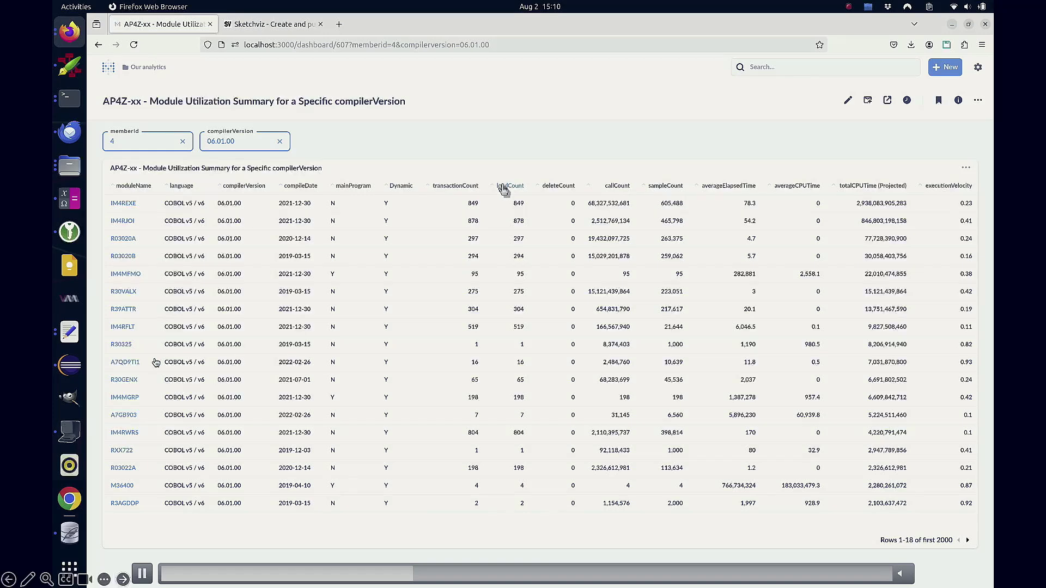
# Sort the utilization table by callCount descending and drill into module IM4REXE.
pyautogui.click(616, 188)
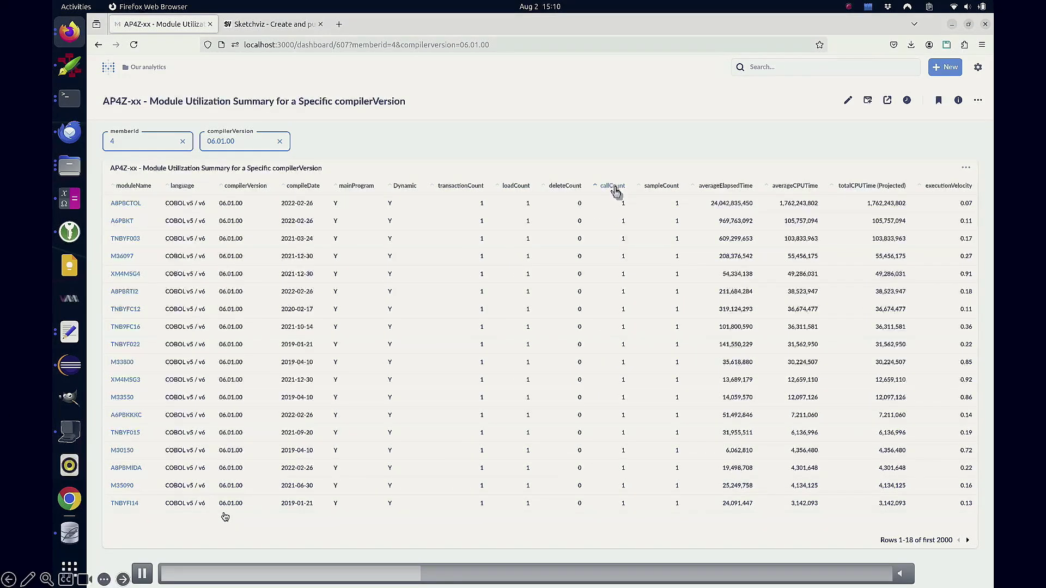
pyautogui.click(615, 187)
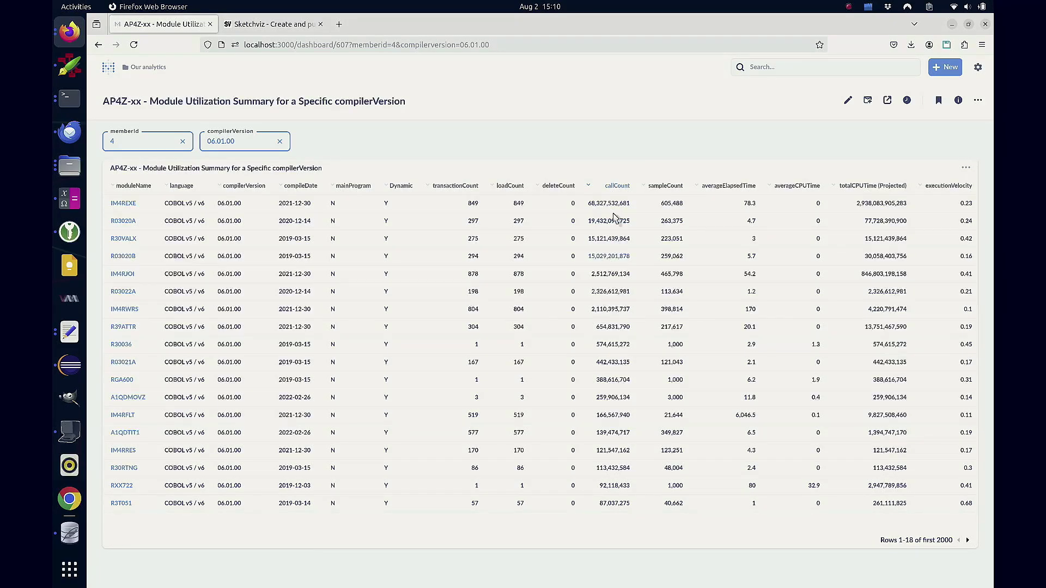
pyautogui.click(861, 203)
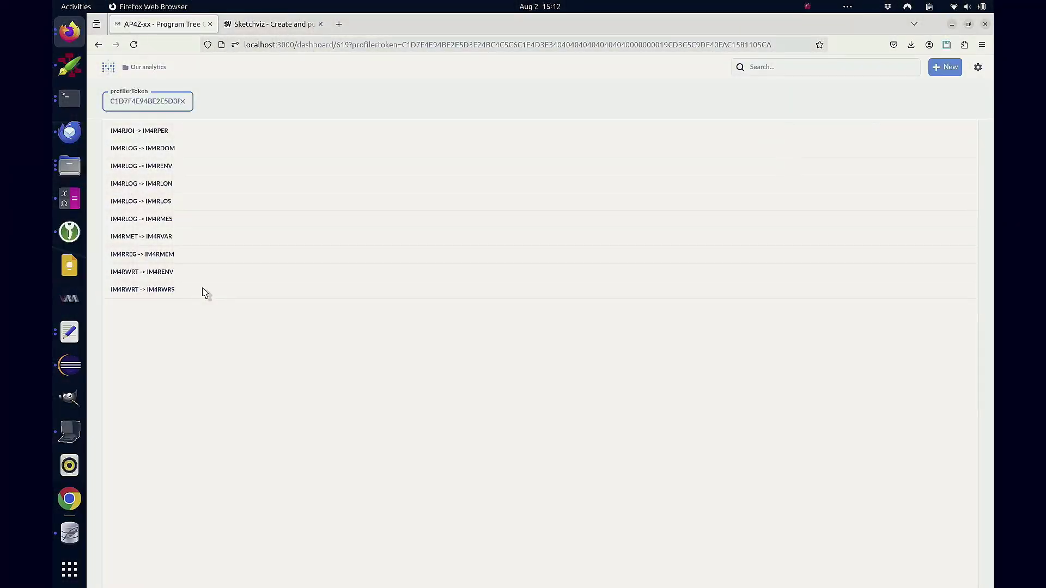
# Select all module call pairs, then select Sketchviz's sample graph code.
pyautogui.hotkey('ctrl', 'a')
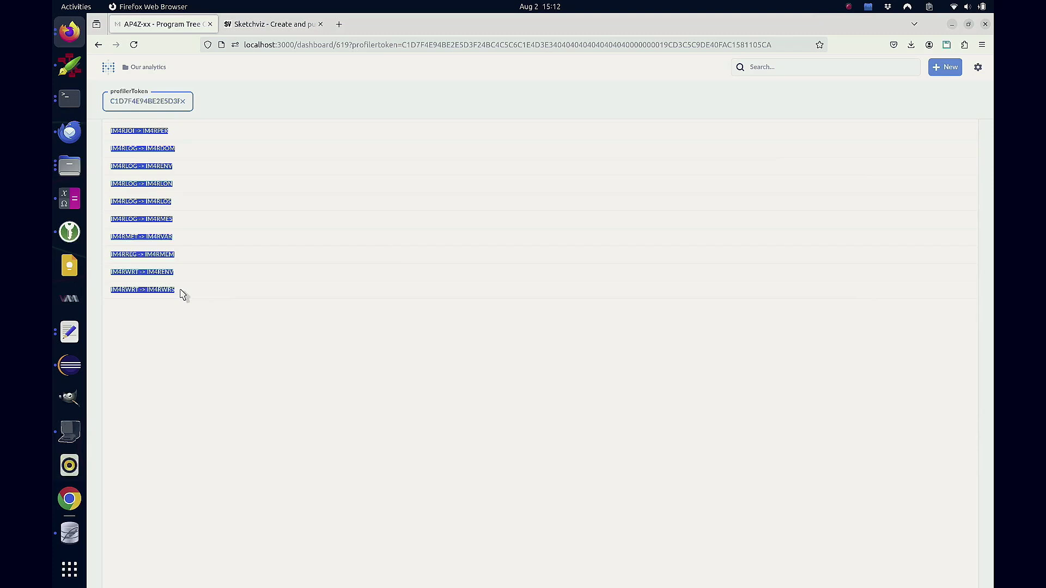
pyautogui.click(254, 31)
pyautogui.moveTo(116, 102); pyautogui.dragTo(184, 295)
# Paste the IM4 edge list into Sketchviz to render the graph rooted at IM4MGEN.
pyautogui.press('alt')
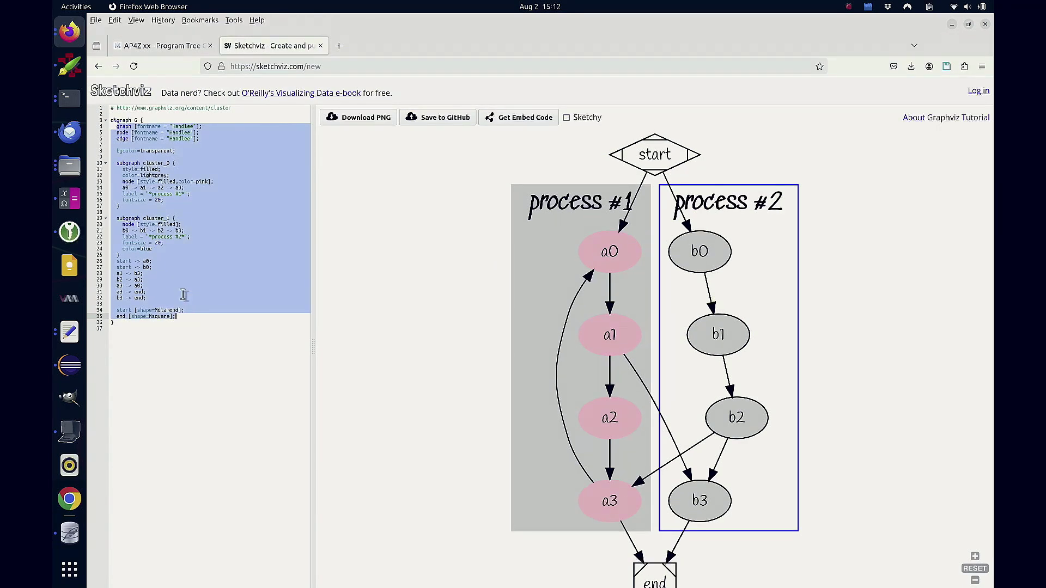
pyautogui.hotkey('alt', 'v')
pyautogui.press('Escape')
pyautogui.hotkey('alt', 'v')
pyautogui.press('Escape')
pyautogui.press('Escape')
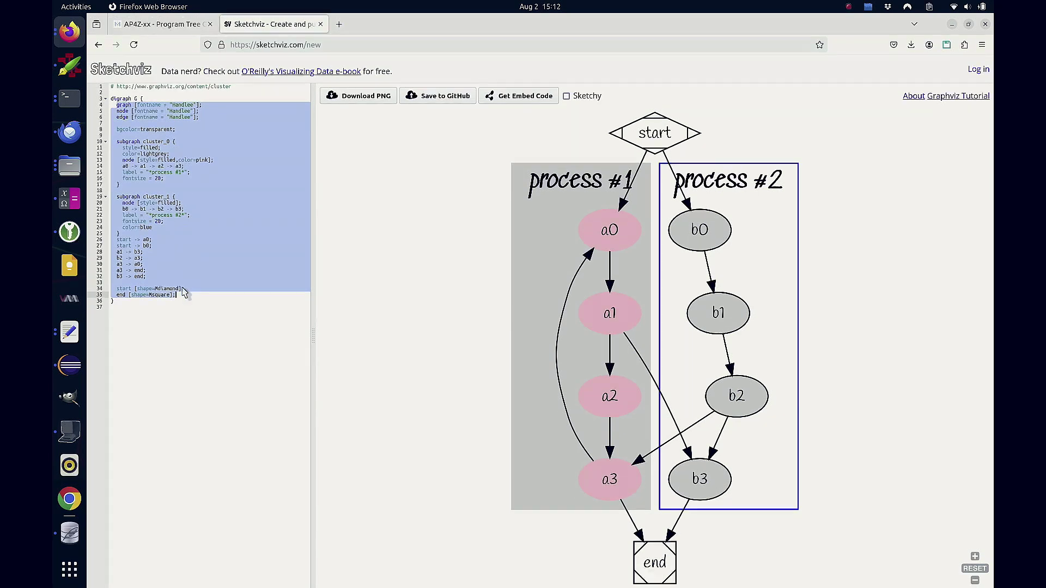
pyautogui.write('IM4EX01 -> IM4EX15 IM4EX15 -> IM4RDOM IM4EX15 -> IM4RHRU IM4EX15 -> IM4RMES IM4MGEN -> IM4EX01 IM4MGEN -> IM4EX15 IM4MGEN -> IM4RDOM IM4MGEN -> IM4RENV IM4MGEN -> IM4REXE IM4MGEN -> IM4RFLT IM4MGEN -> IM4RHEX IM4MGEN -> IM4RHRU IM4MGEN -> IM4RJOI IM4MGEN -> IM4RLOG IM4MGEN -> IM4RMEM IM4MGEN -> IM4RMES IM4MGEN -> IM4RMET IM4MGEN -> IM4RWRT IM4RDOM -> IM4RVAR IM4RENV -> IM4RDAT IM4RENV -> IM4RDOM IM4RENV -> IM4RMEM IM4RENV -> IM4RMES IM4RENV -> IM4RMET IM4REXE -> IM4RENV IM4REXE -> IM4RHEX IM4REXE -> IM4RHRU IM4REXE -> IM4RMEM IM4REXE -> IM4RMES IM4REXE -> IM4RPEI IM4REXE -> IM4RREG IM4REXE -> IM4RVAR IM4RFLT -> IM4RMEM IM4RHEX -> IM4RBIT IM4RJOI -> IM4RMES IM4RJOI -> IM4RPER IM4RLOG -> IM4RDOM IM4RLOG -> IM4RENV IM4RLOG -> IM4RLON IM4RLOG -> IM4RLOS IM4RLOG -> IM4RMES IM4RMET -> IM4RVAR IM4RREG -> IM4RMEM IM4RWRT -> IM4RENV IM4RWRT -> IM4RWRS')
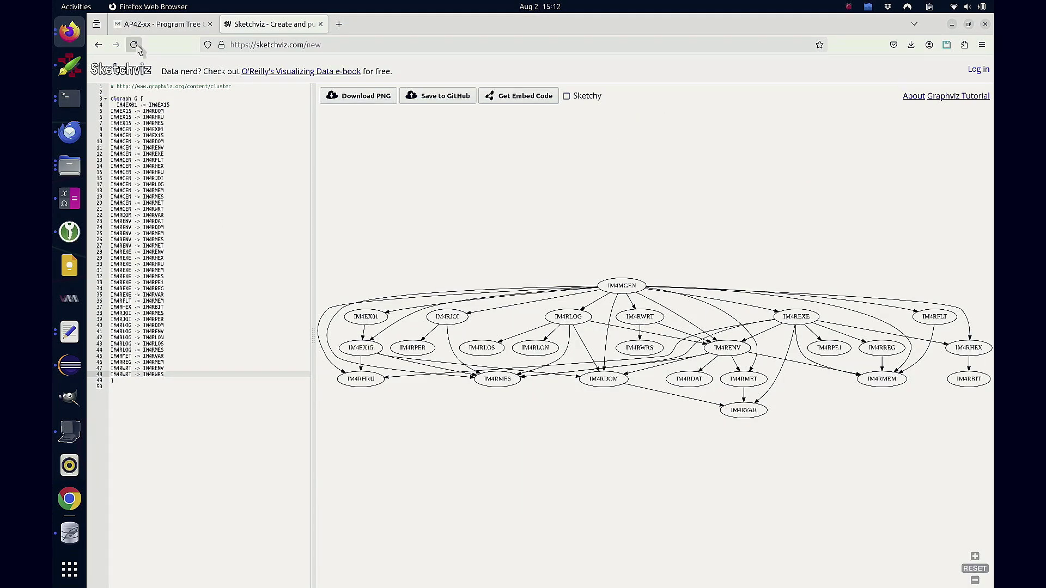
pyautogui.click(158, 24)
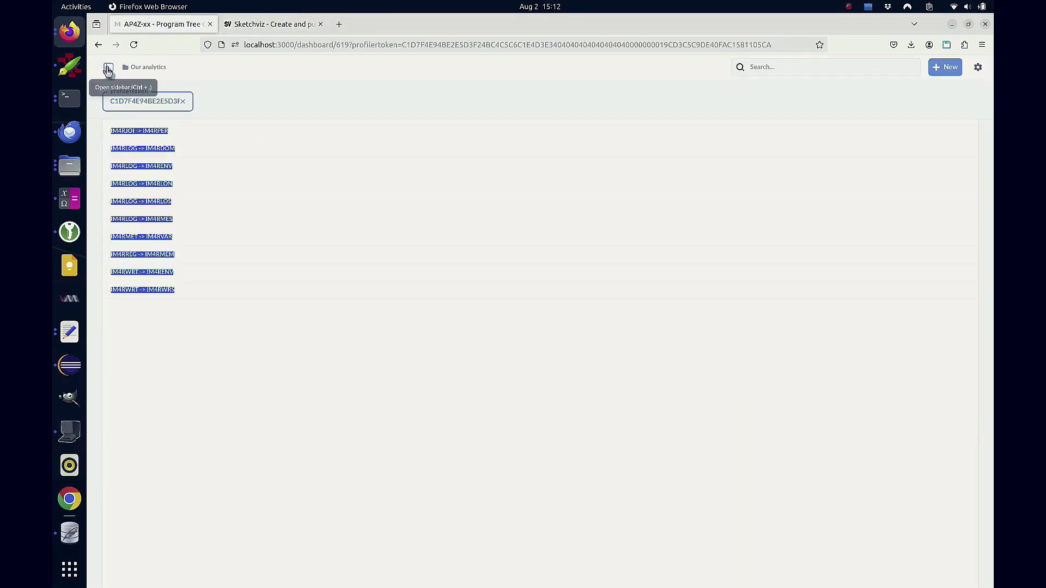
# Open AP4Z-10 Module Details filtered by moduleName to IM4REXE.
pyautogui.click(108, 70)
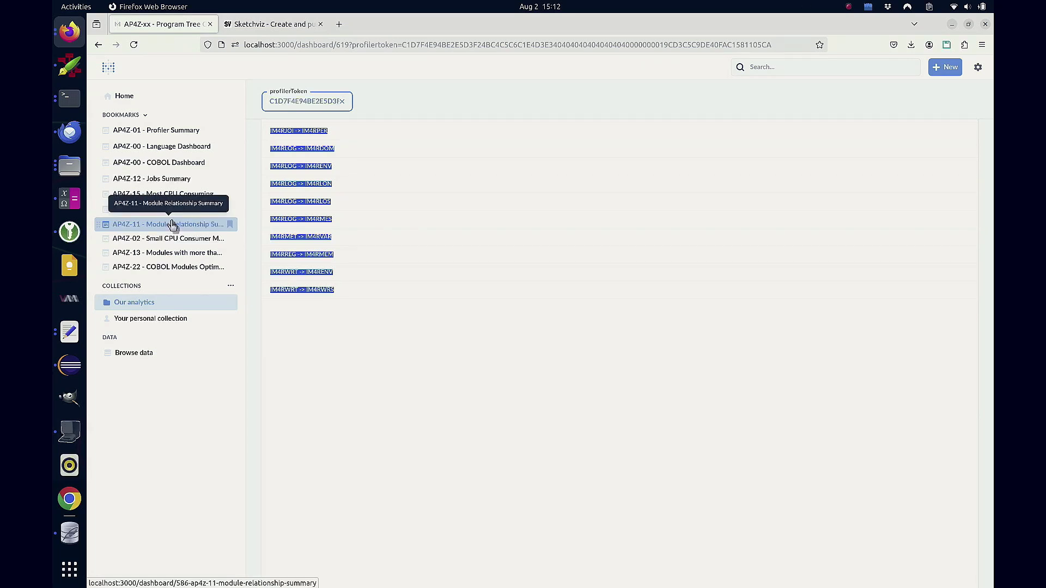
pyautogui.click(175, 210)
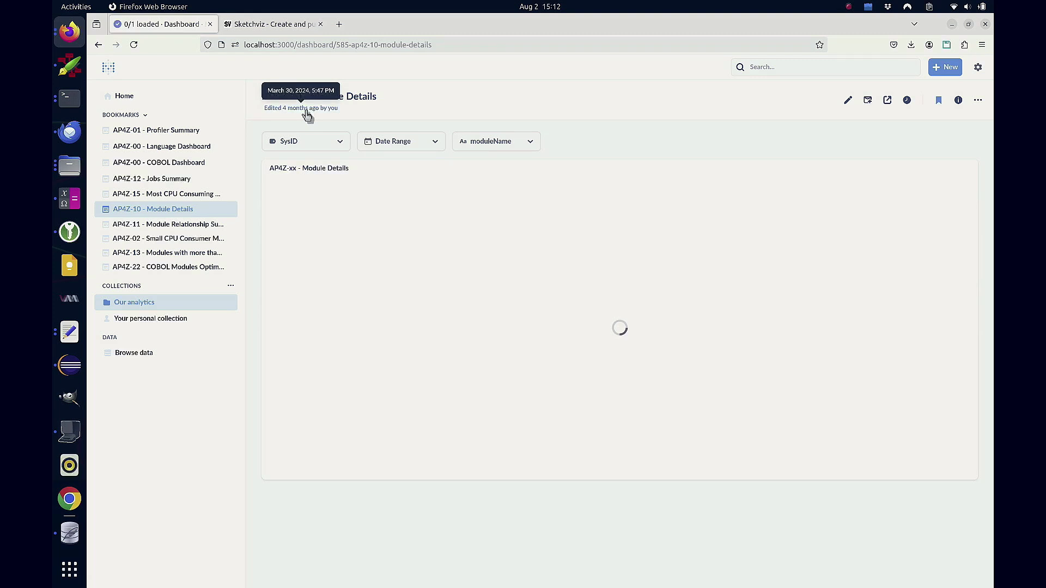
pyautogui.click(484, 148)
pyautogui.write('i')
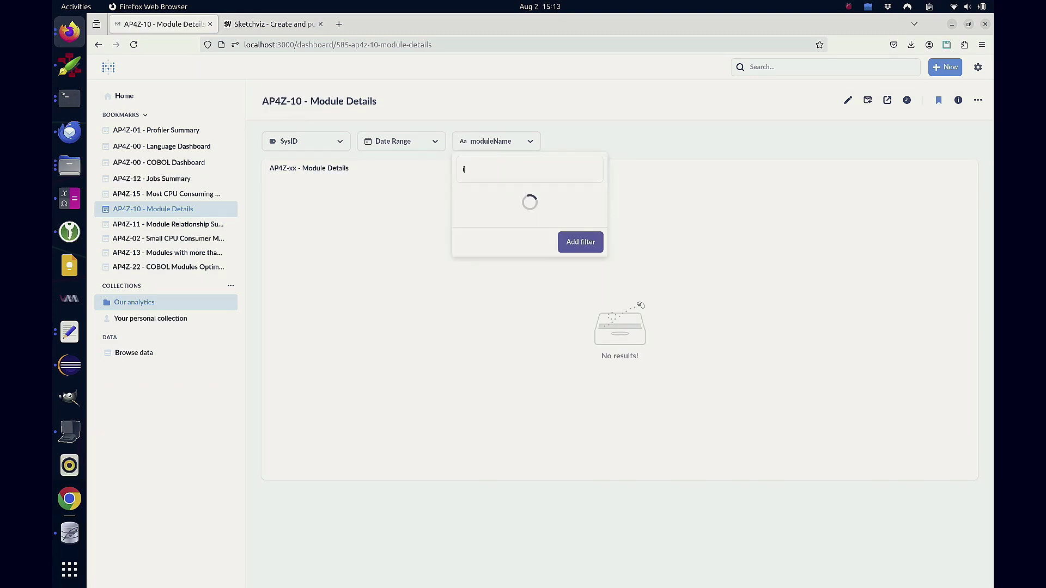
pyautogui.write('m4')
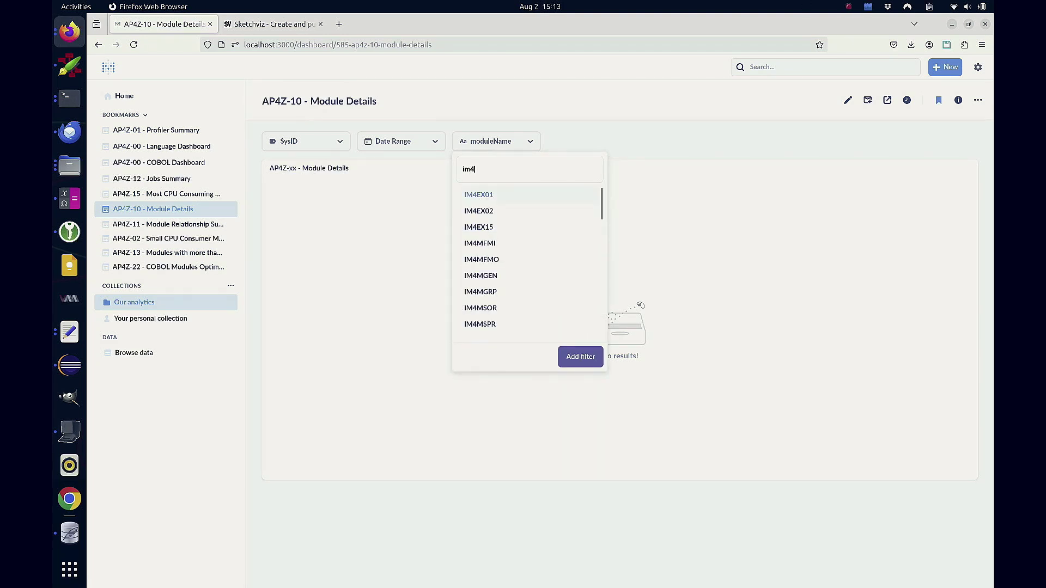
pyautogui.write('r')
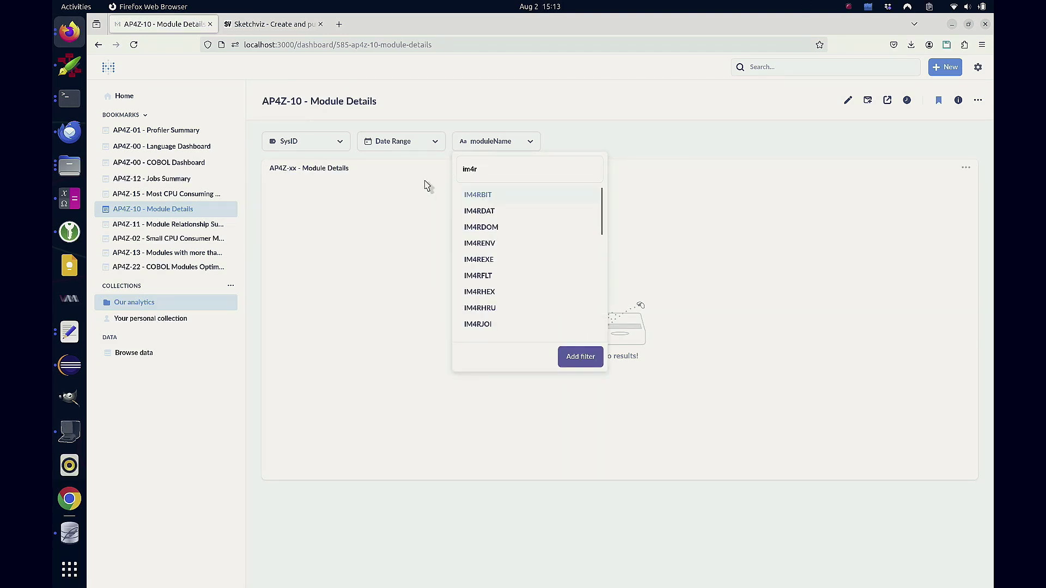
pyautogui.click(483, 260)
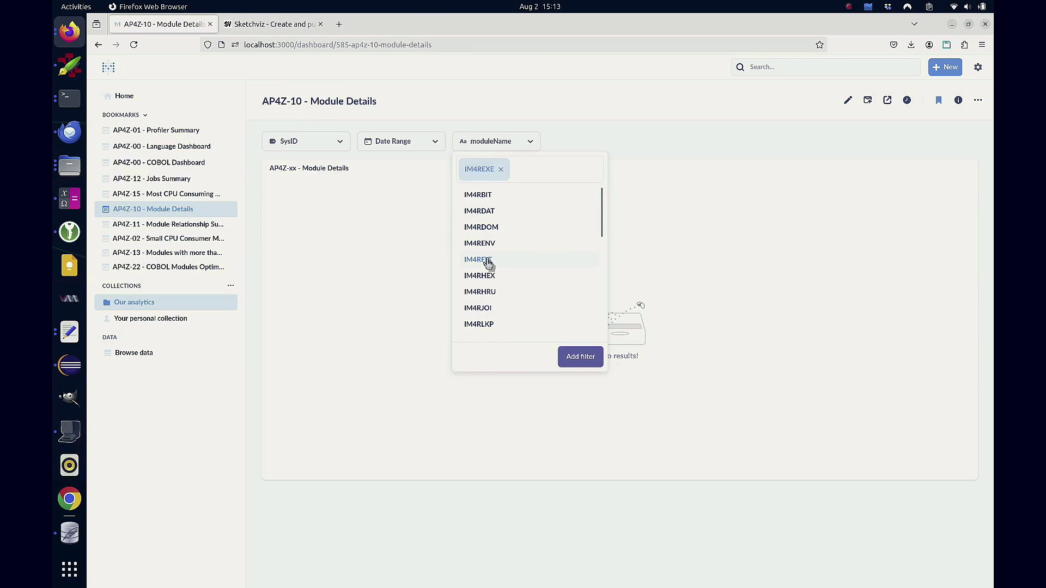
pyautogui.click(585, 354)
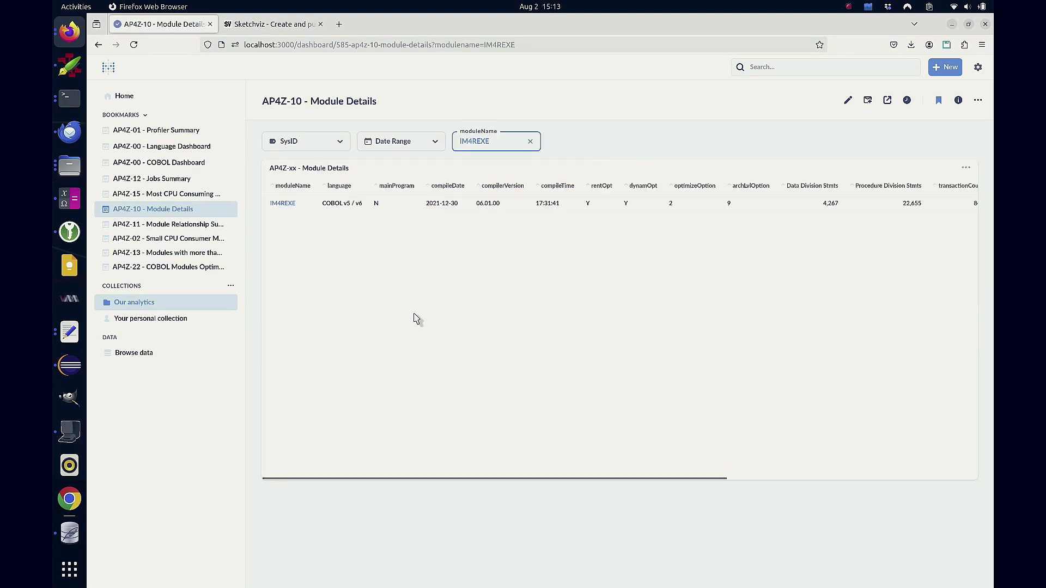
pyautogui.click(110, 70)
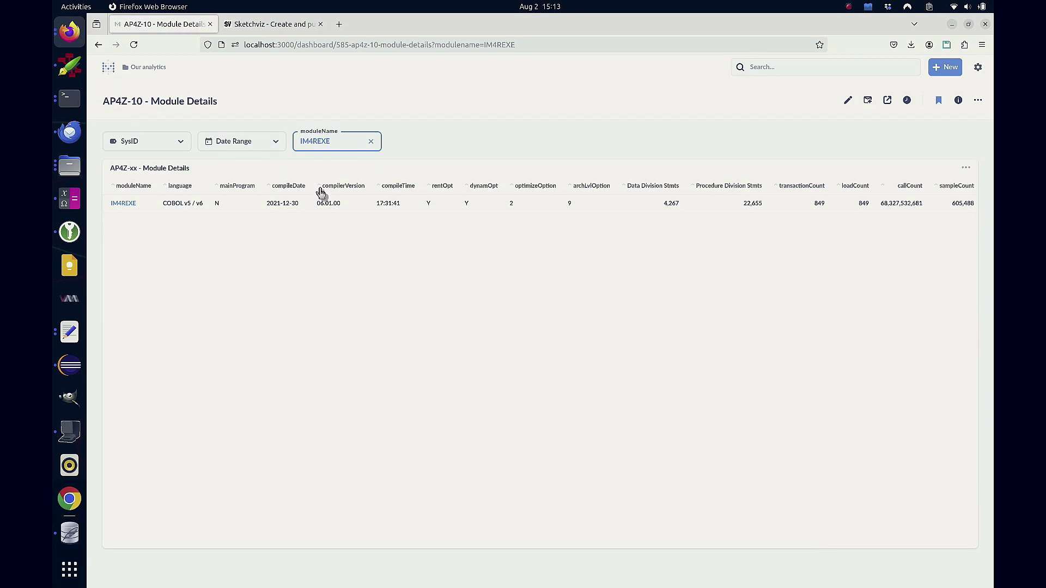
pyautogui.click(110, 73)
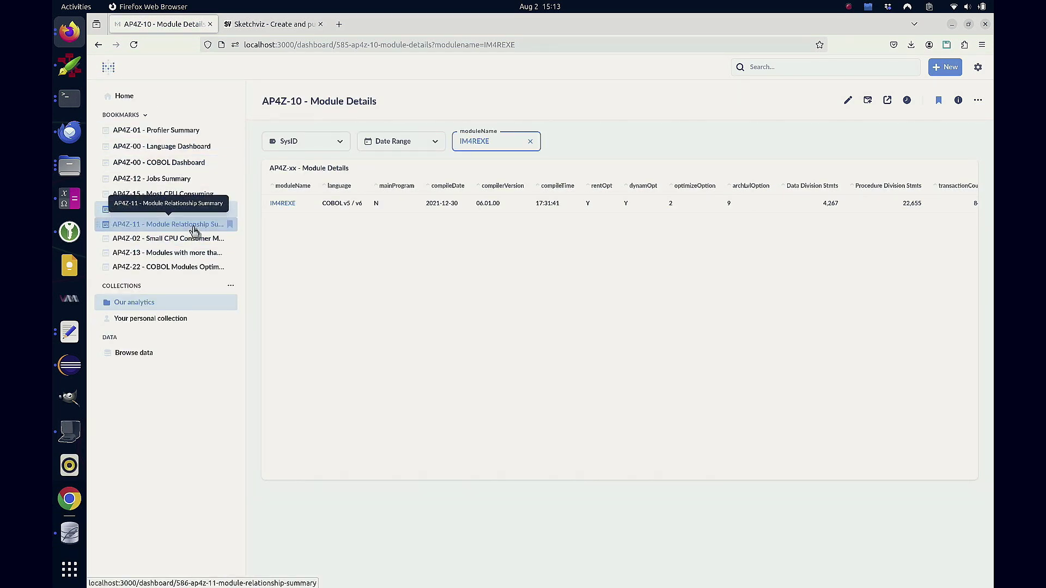
# Filter AP4Z-11 by moduleName IM4REXE and drill into its eight calling modules.
pyautogui.click(195, 230)
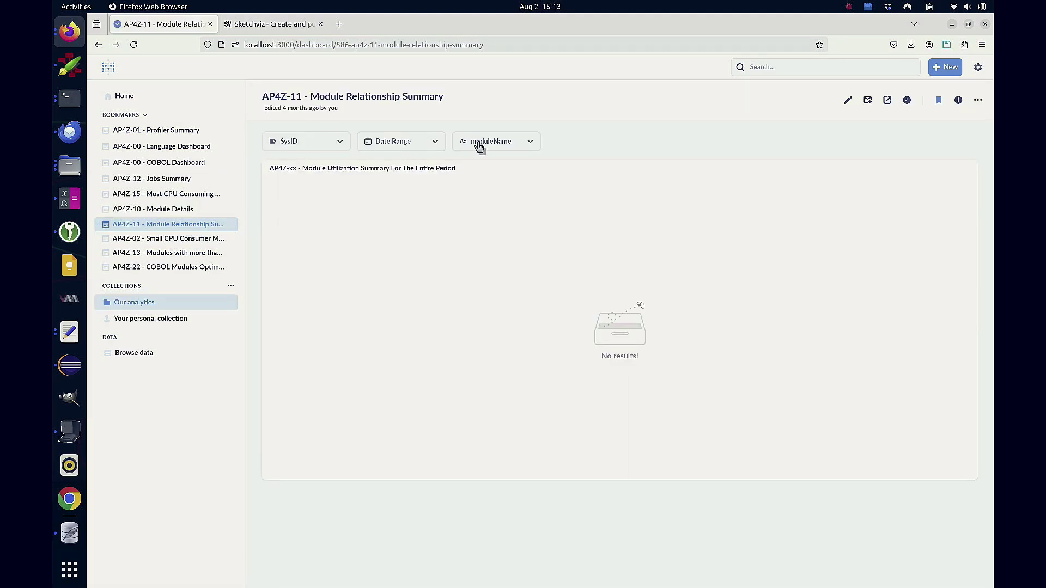
pyautogui.click(479, 146)
pyautogui.write('i')
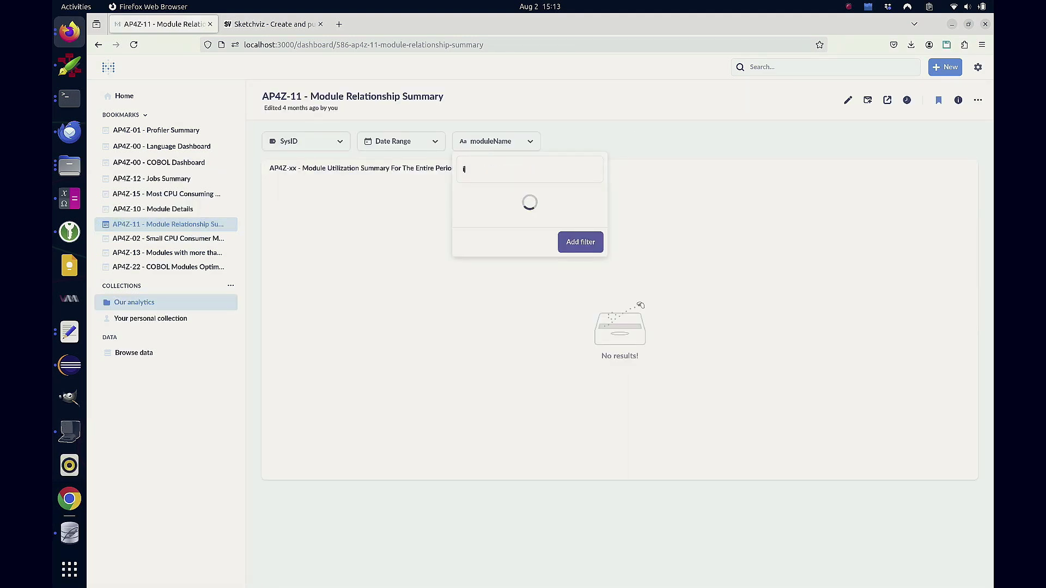
pyautogui.write('m4re')
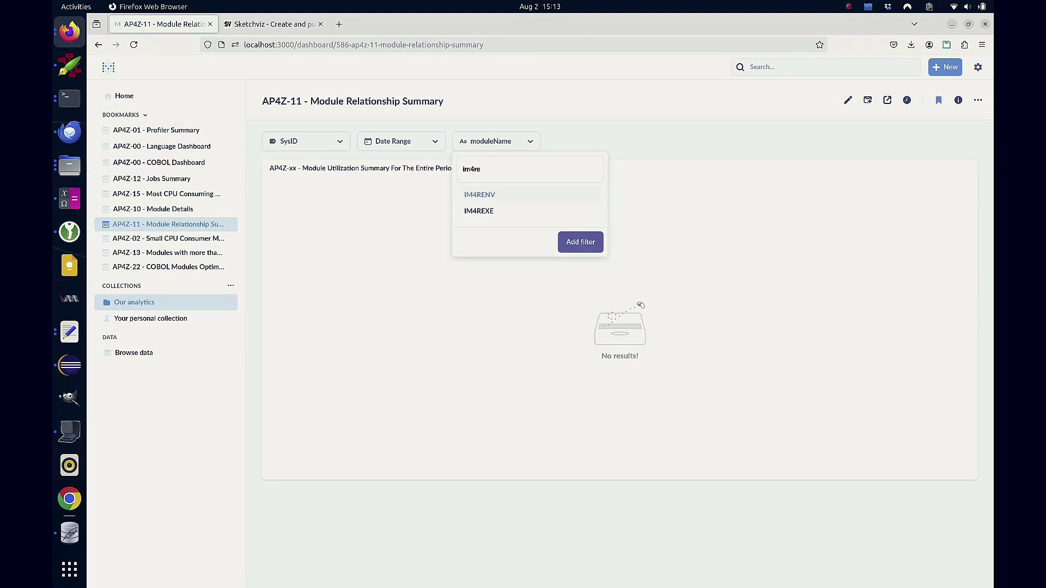
pyautogui.click(480, 212)
pyautogui.click(581, 226)
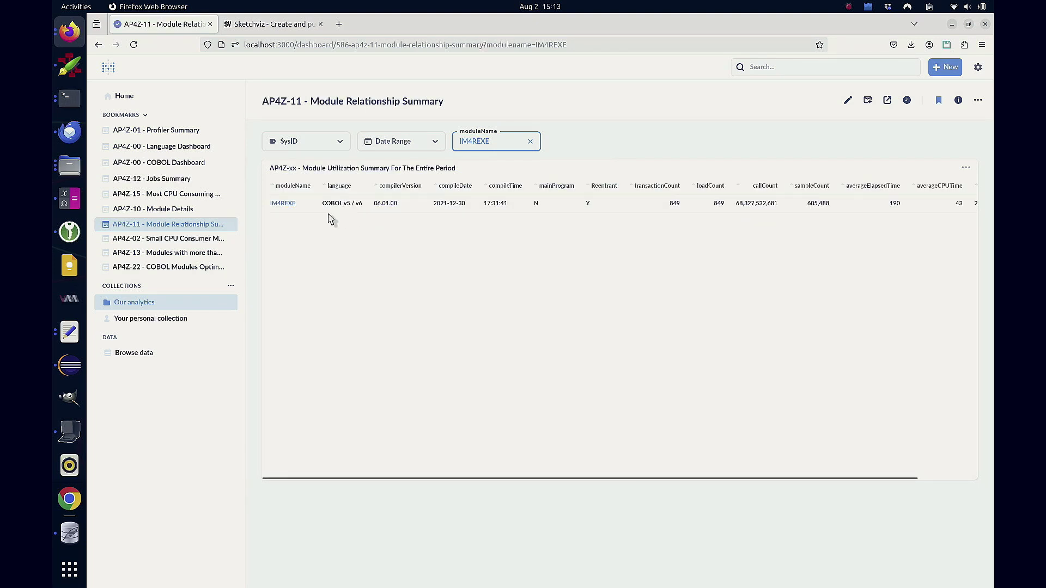
pyautogui.click(282, 204)
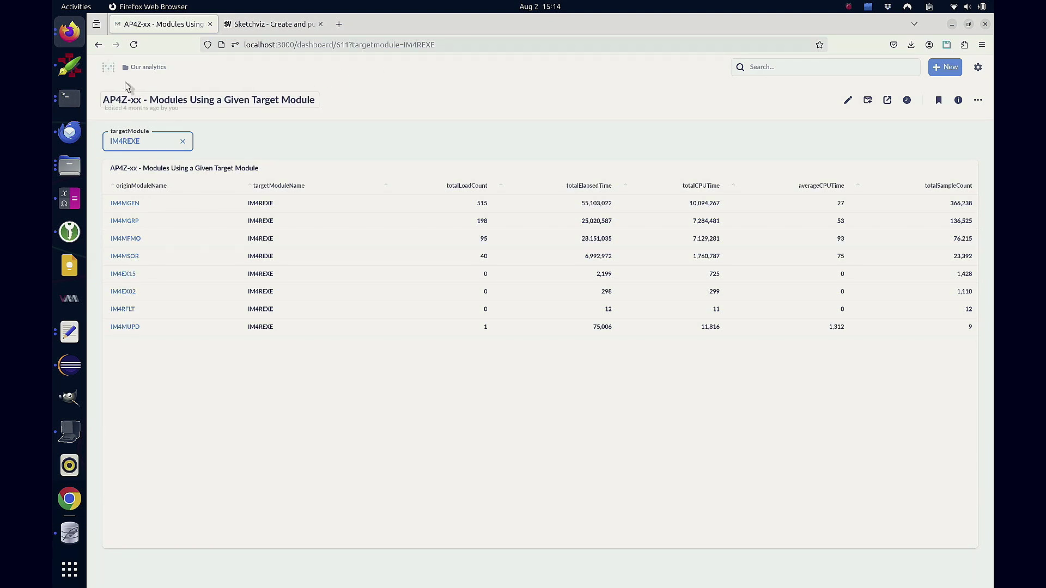
# Open the AP4Z-22 COBOL Modules Optimized by ABO dashboard and hide the sidebar.
pyautogui.click(108, 70)
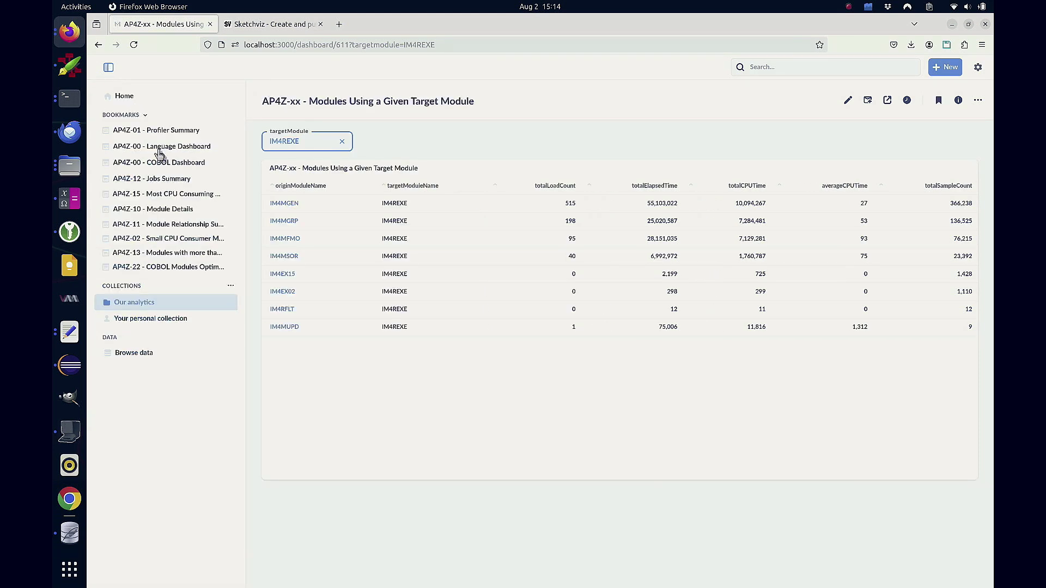
pyautogui.click(177, 275)
pyautogui.click(109, 68)
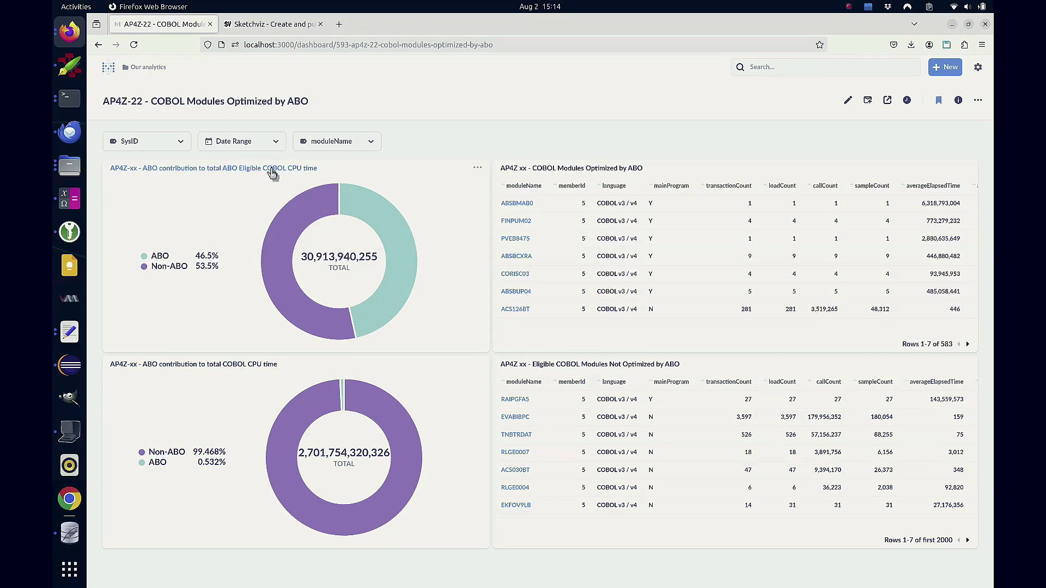
# Open the AP4Z-01 Profiler Summary dashboard, then open the recorder's menu to stop recording.
pyautogui.moveTo(303, 211)
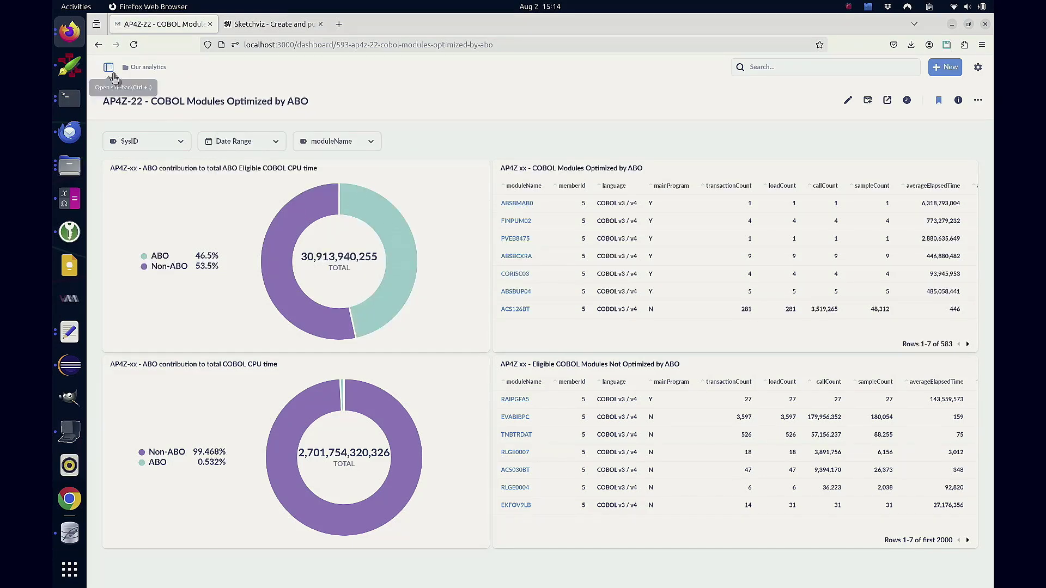
pyautogui.click(109, 68)
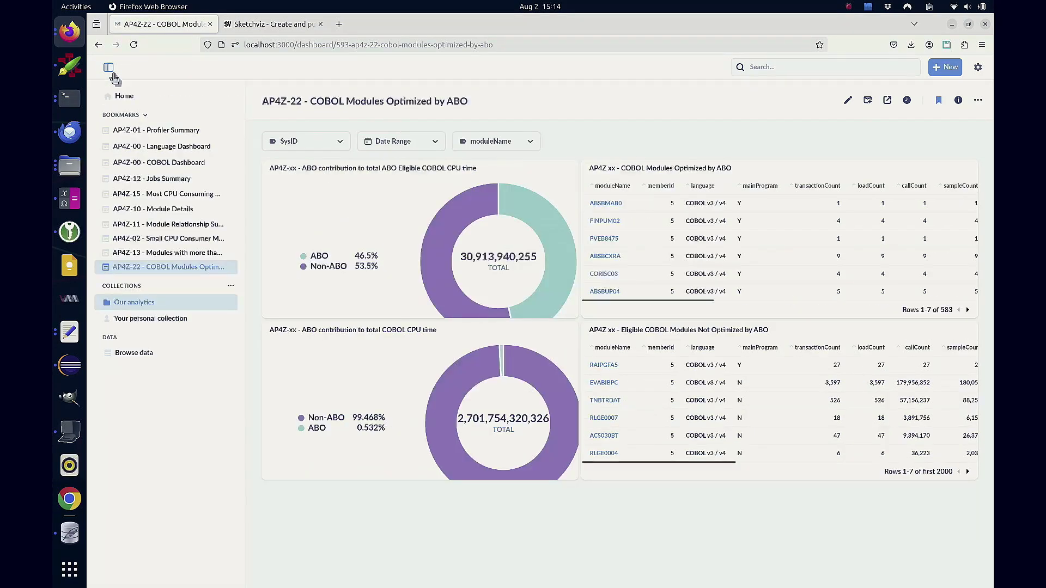
pyautogui.click(163, 135)
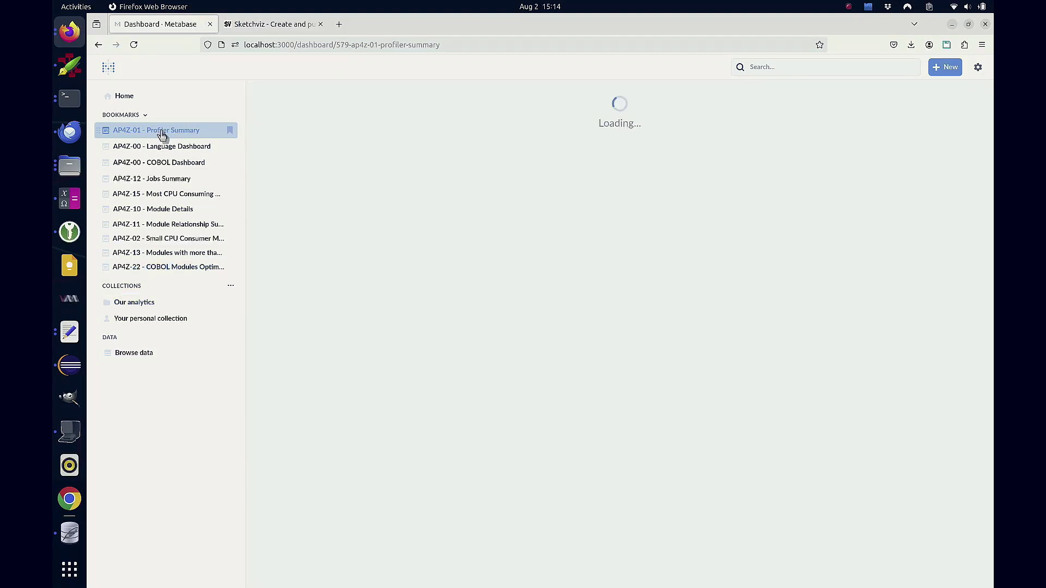
pyautogui.click(851, 7)
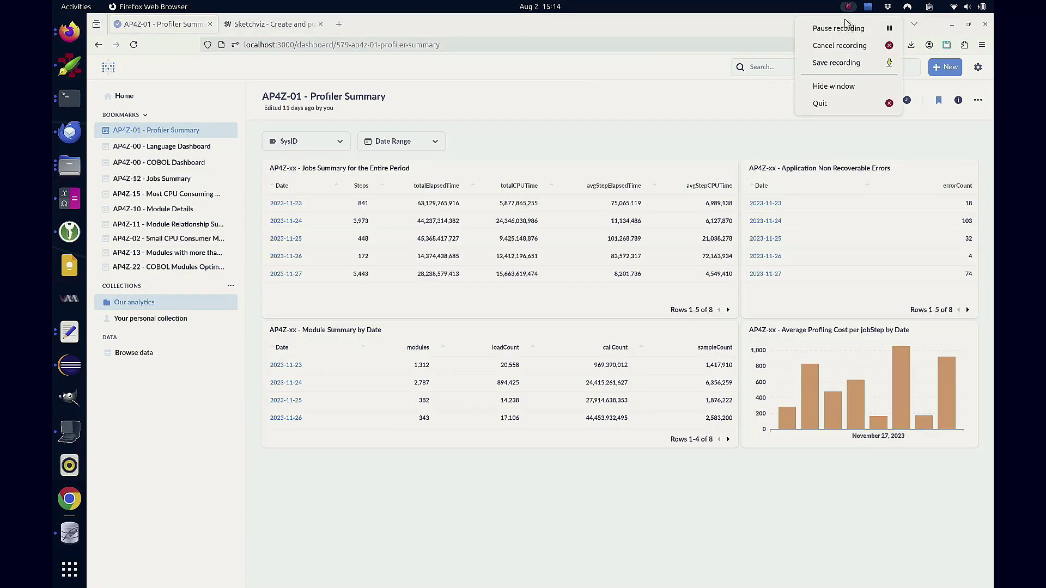